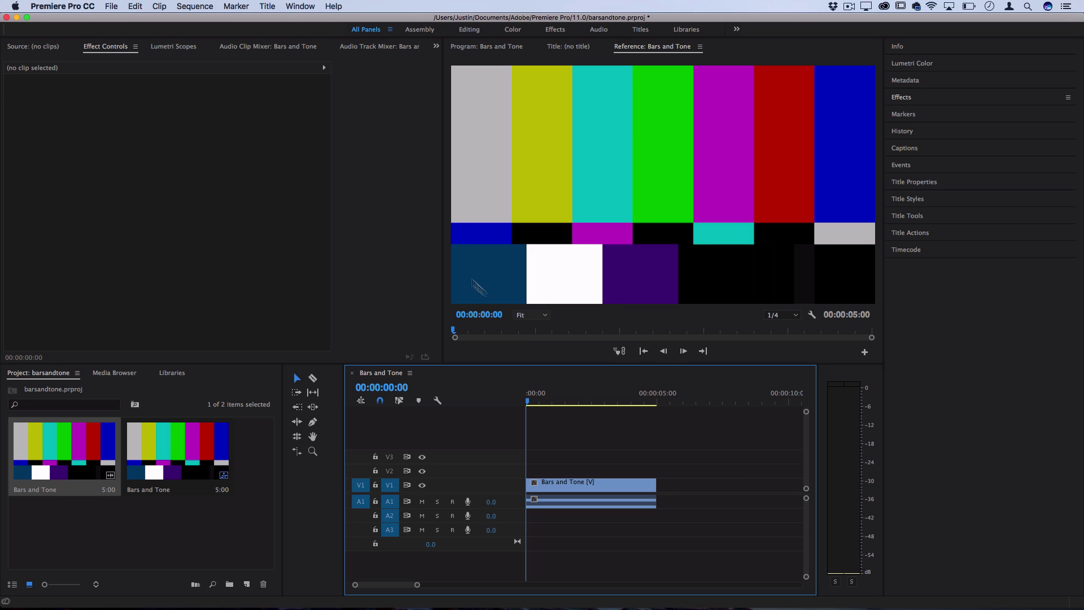
Create a new 1920×1080, 25 fps Bars and Tone clip with Square Pixels (1.0) aspect ratio
click(429, 264)
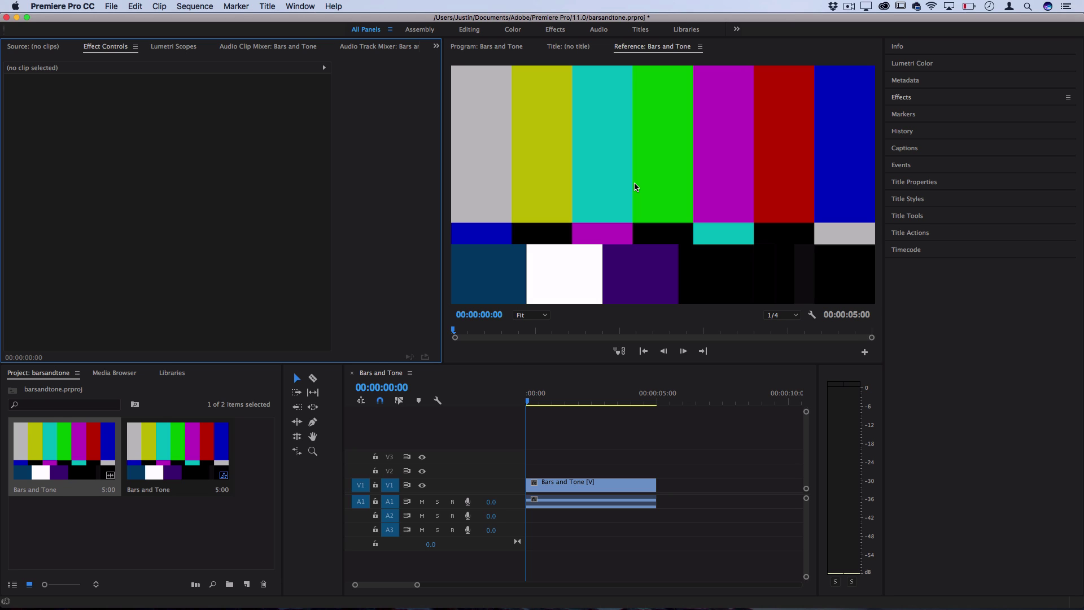
click(578, 455)
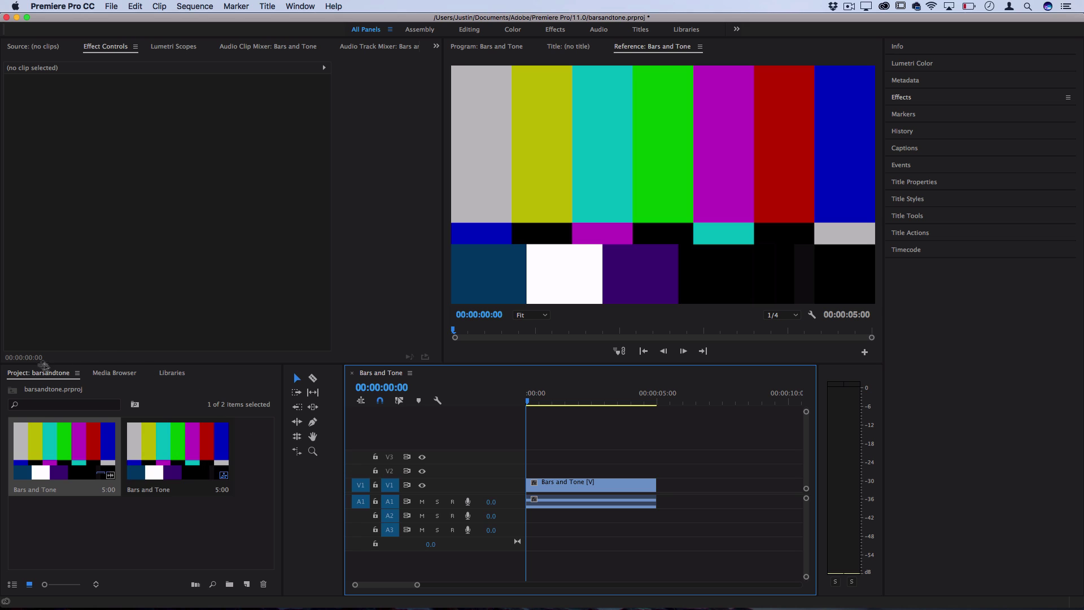
click(26, 375)
click(113, 6)
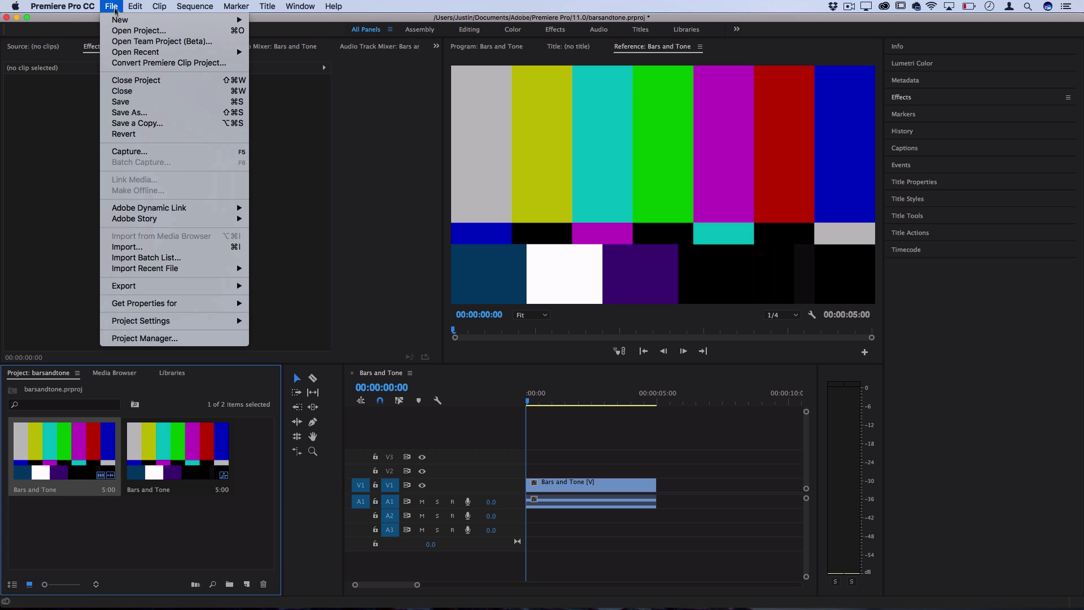
mouse_move(119, 19)
click(321, 139)
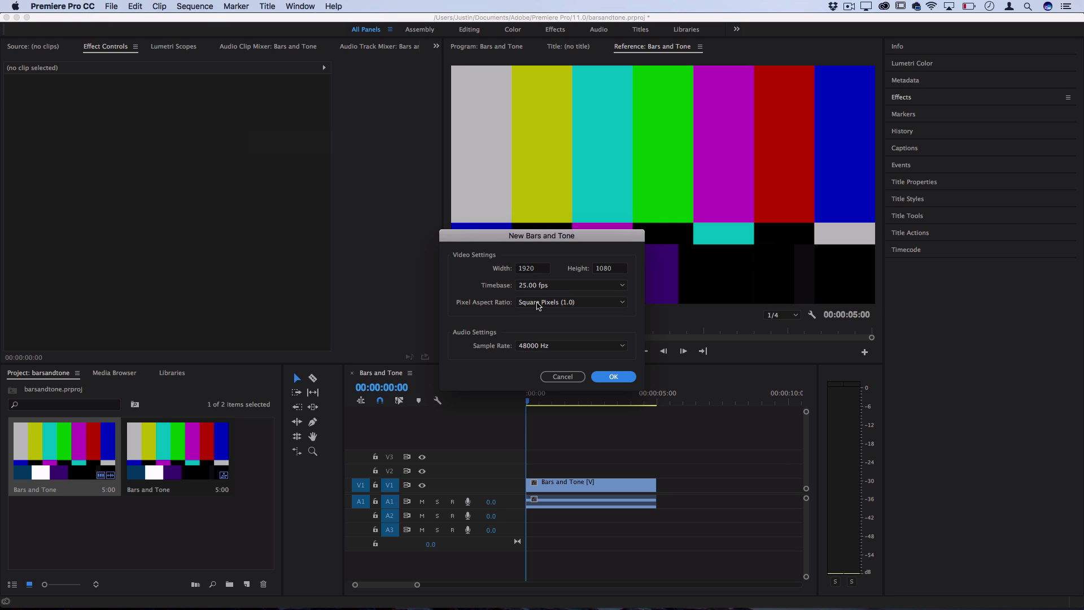
click(537, 305)
click(532, 309)
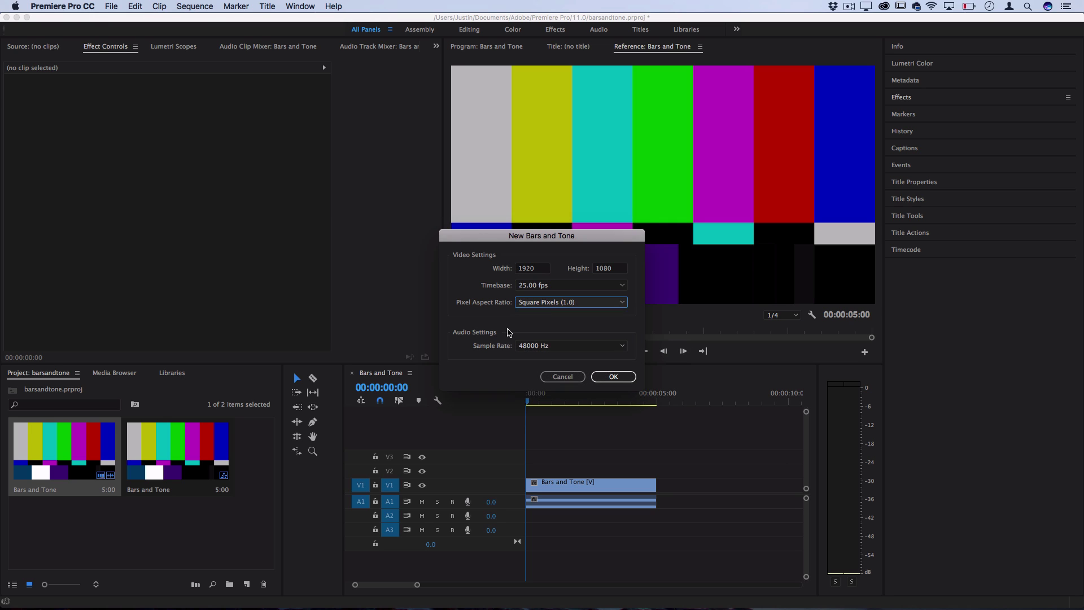
click(613, 376)
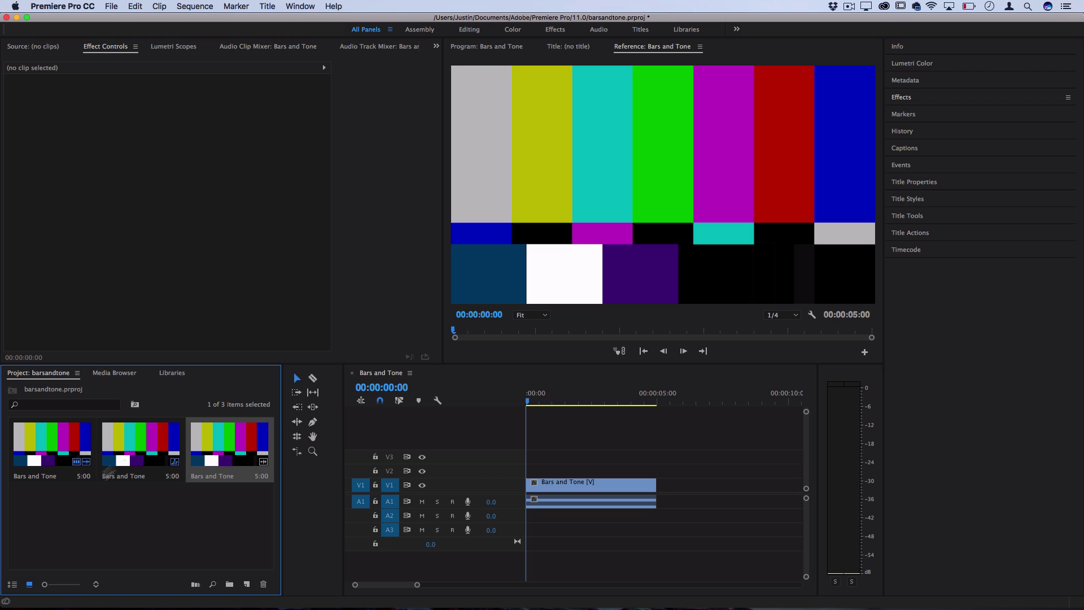
drag(51, 446, 468, 492)
key(space)
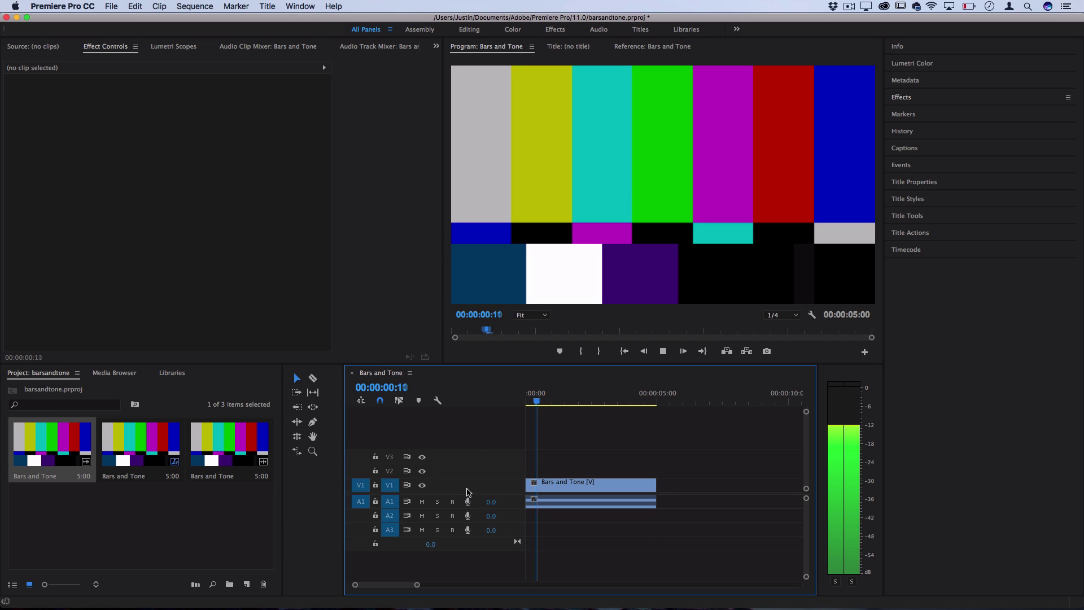
key(space)
key(Home)
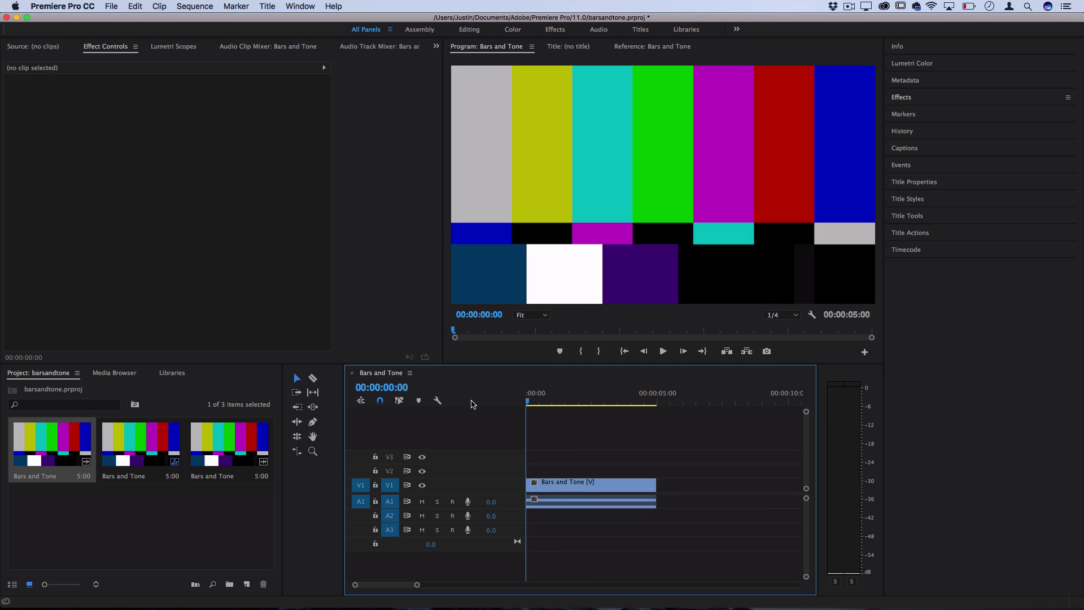
key(space)
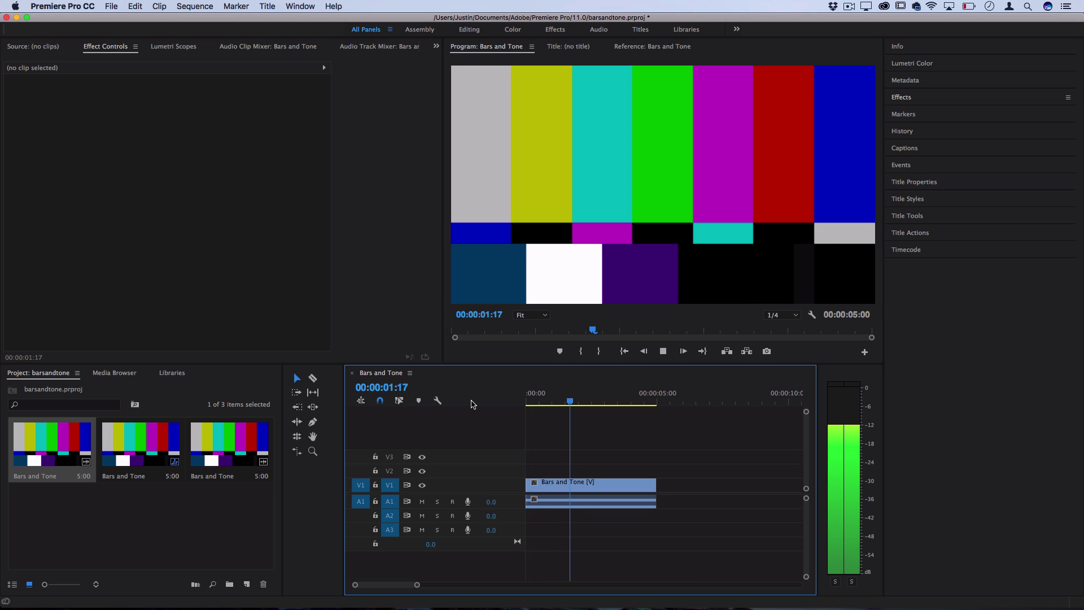
key(space)
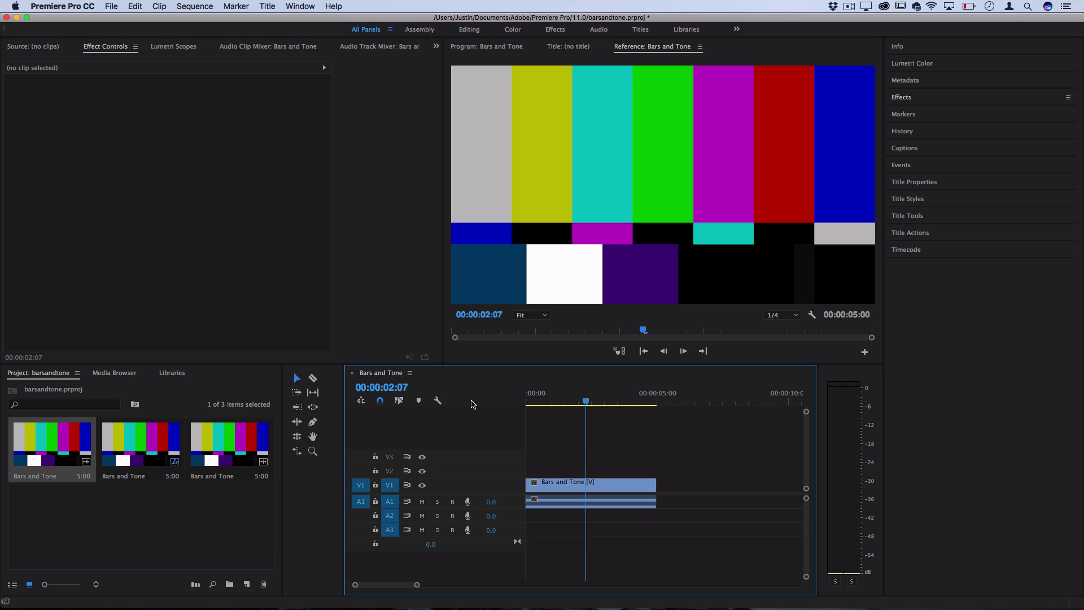
key(j)
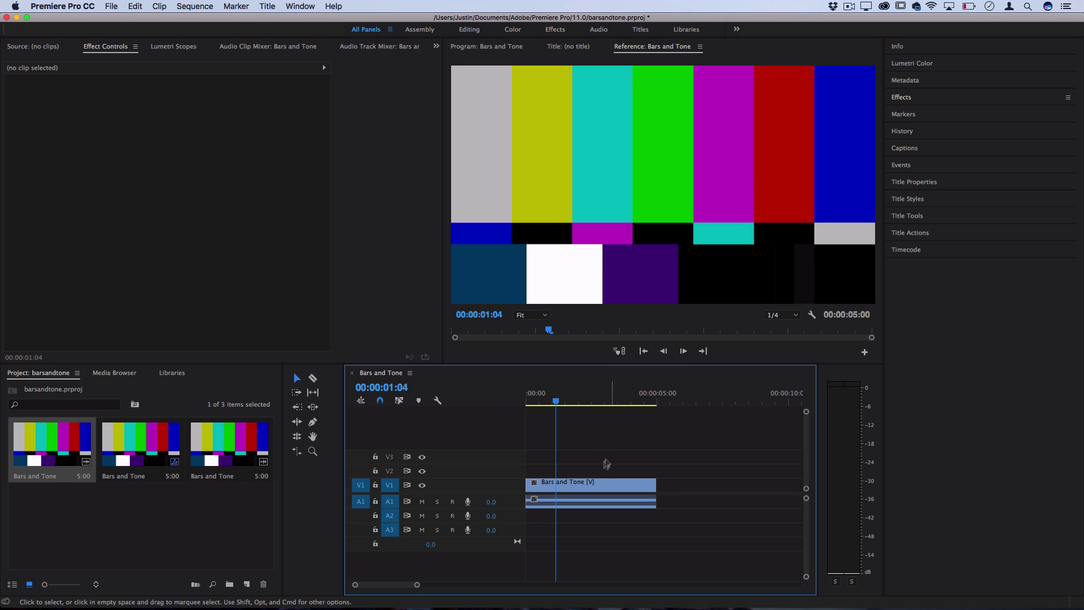
Trim the end of the V1 Bars and Tone clip and put the playhead at 00:00:03:08
drag(655, 485, 607, 484)
click(600, 405)
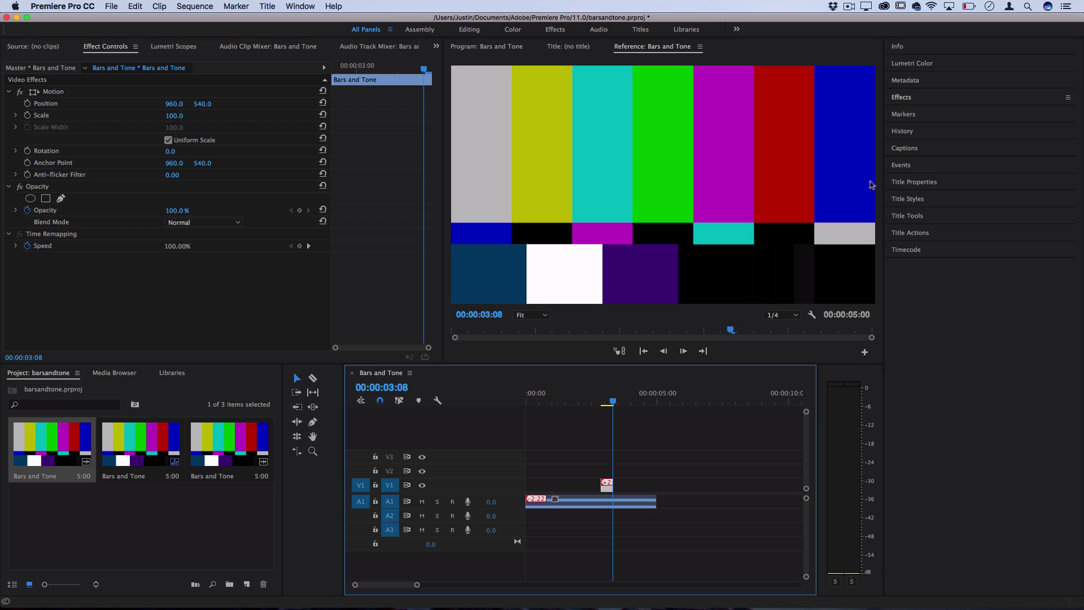
Extend the V1 clip back to the sequence start and out to match the audio
click(905, 98)
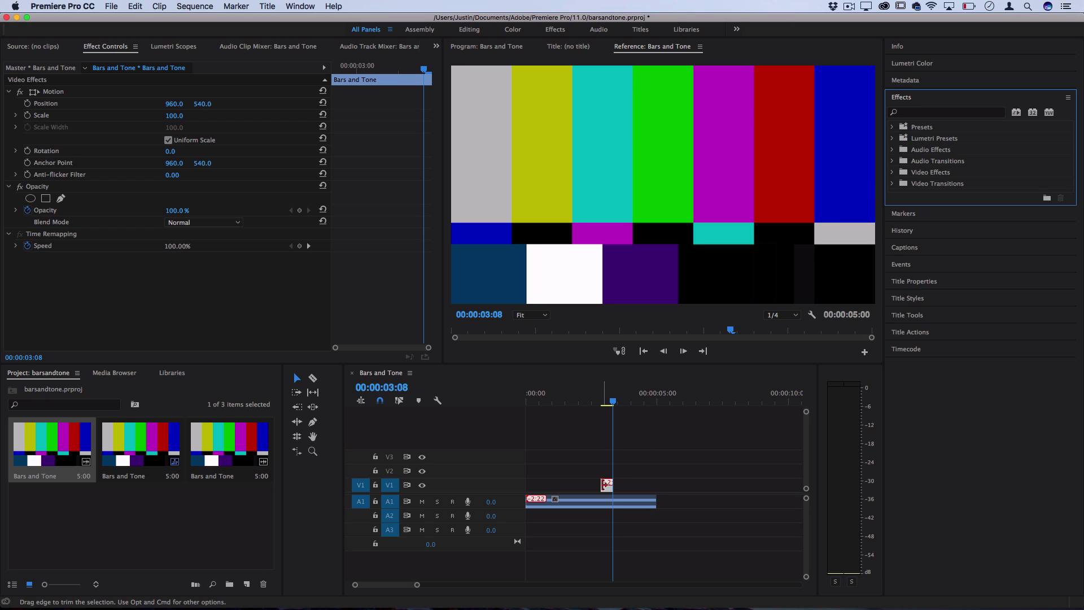
drag(601, 484, 522, 494)
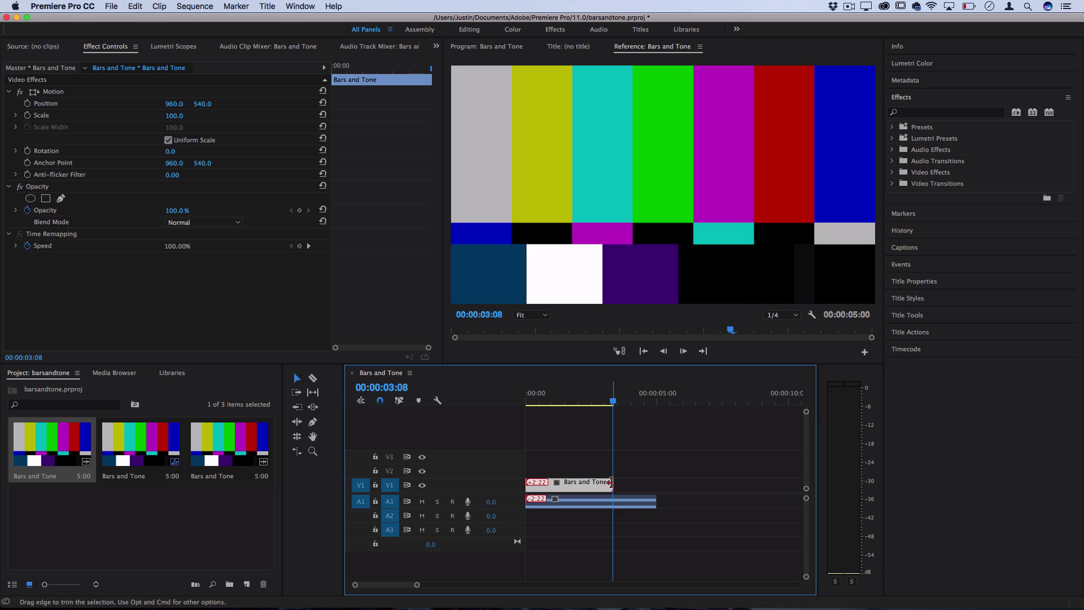
drag(613, 483, 655, 484)
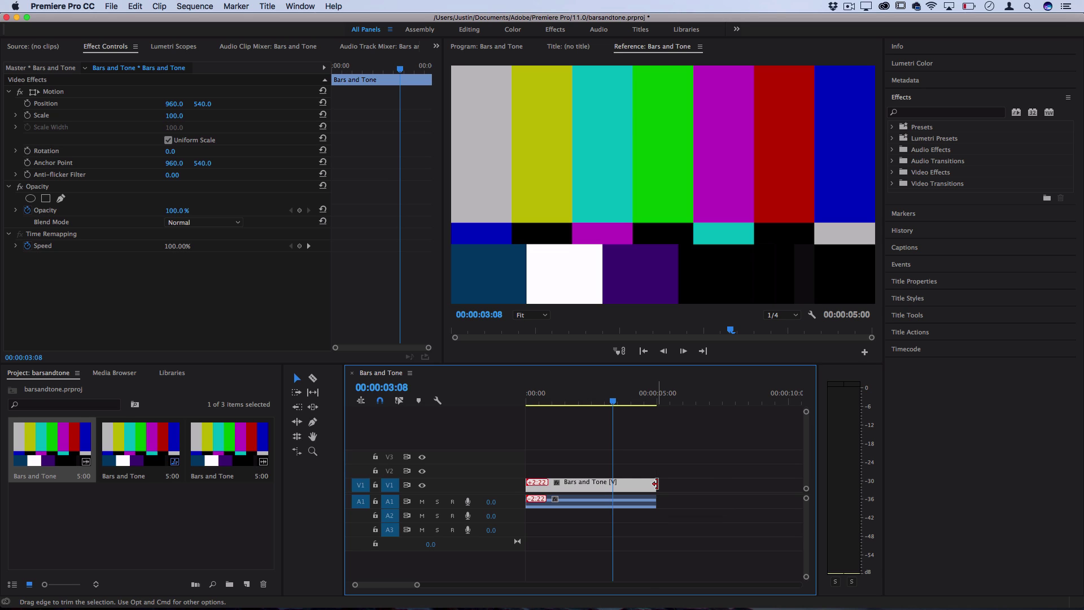
Apply Noise & Grain > Noise to the V1 clip with Amount of Noise at 68%
click(892, 173)
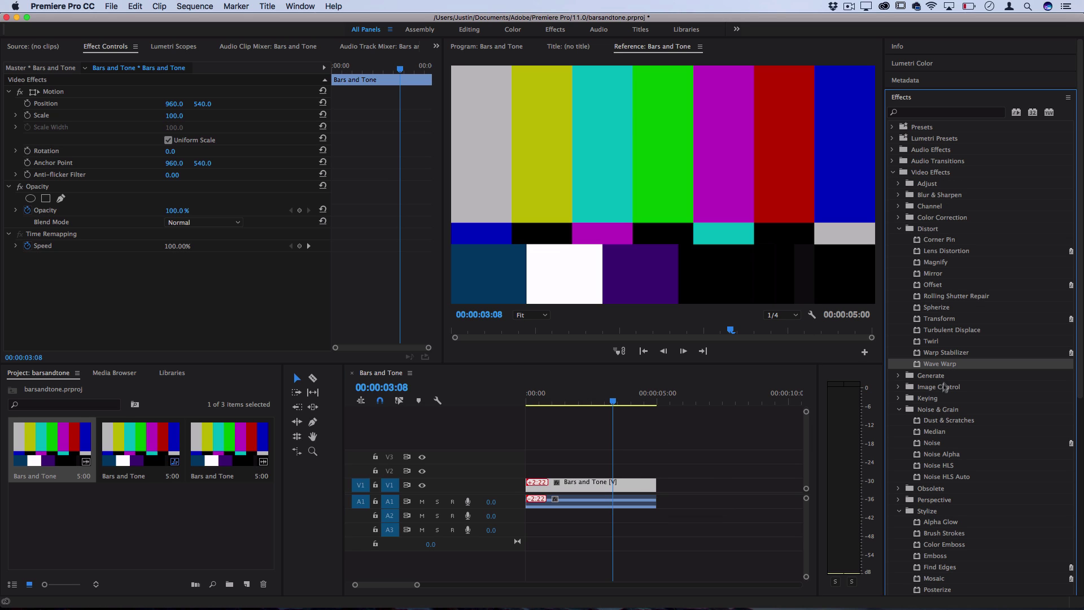
click(899, 409)
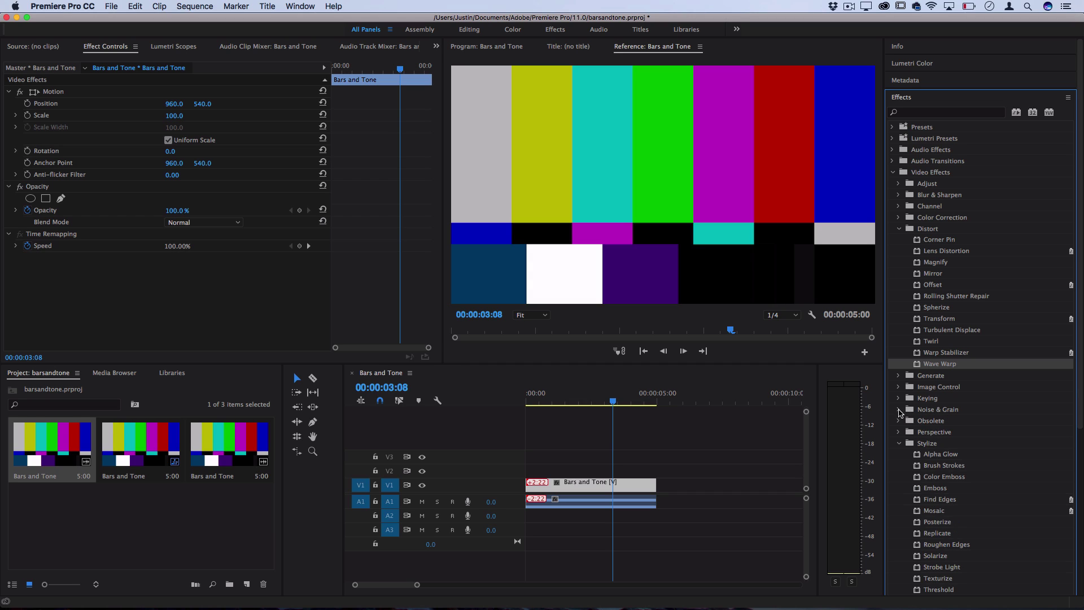
click(900, 410)
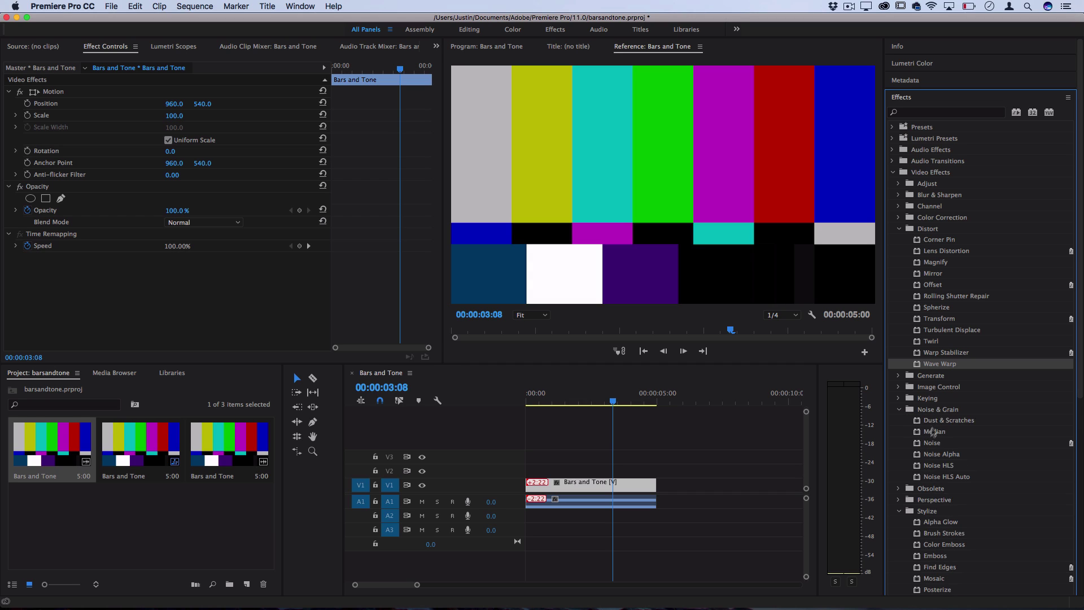
drag(943, 442, 637, 483)
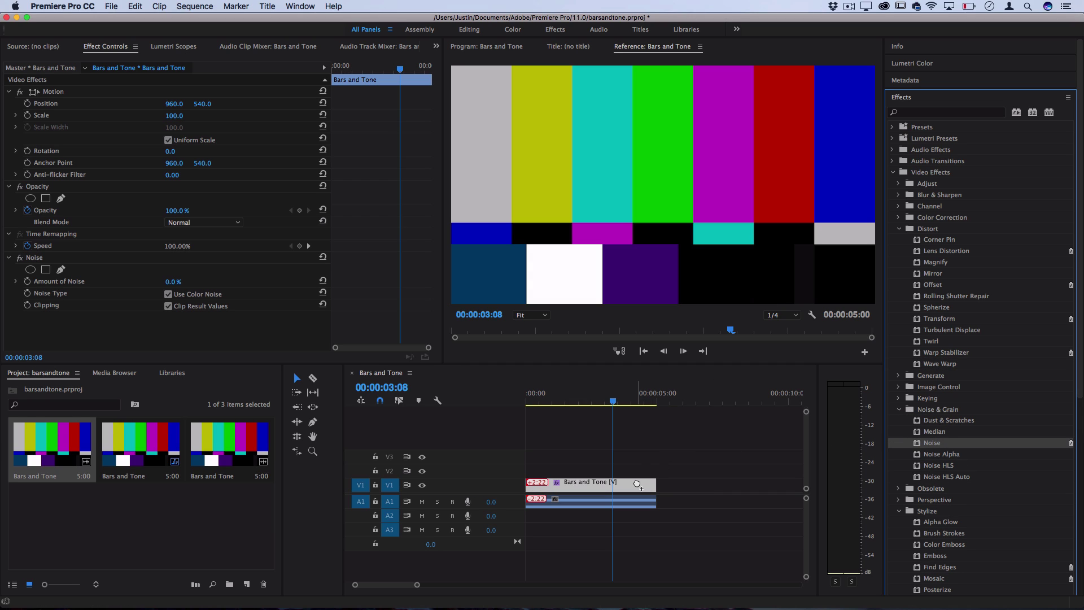
mouse_move(173, 281)
mouse_down()
mouse_move(195, 281)
mouse_move(179, 282)
mouse_up()
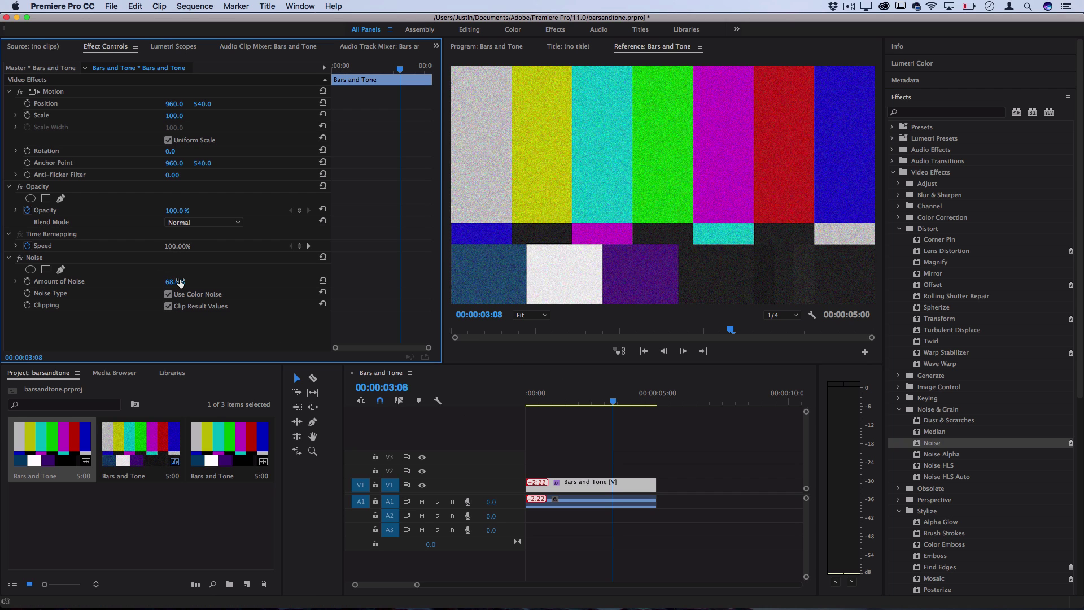
click(900, 409)
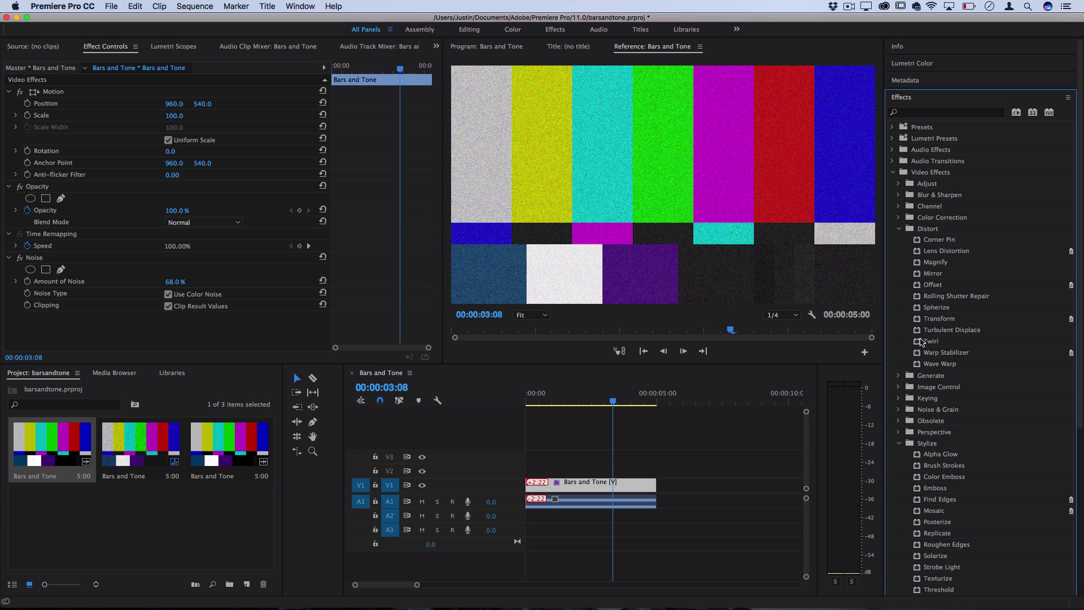
Apply the Distort > Wave Warp effect to the Bars and Tone clip
click(899, 229)
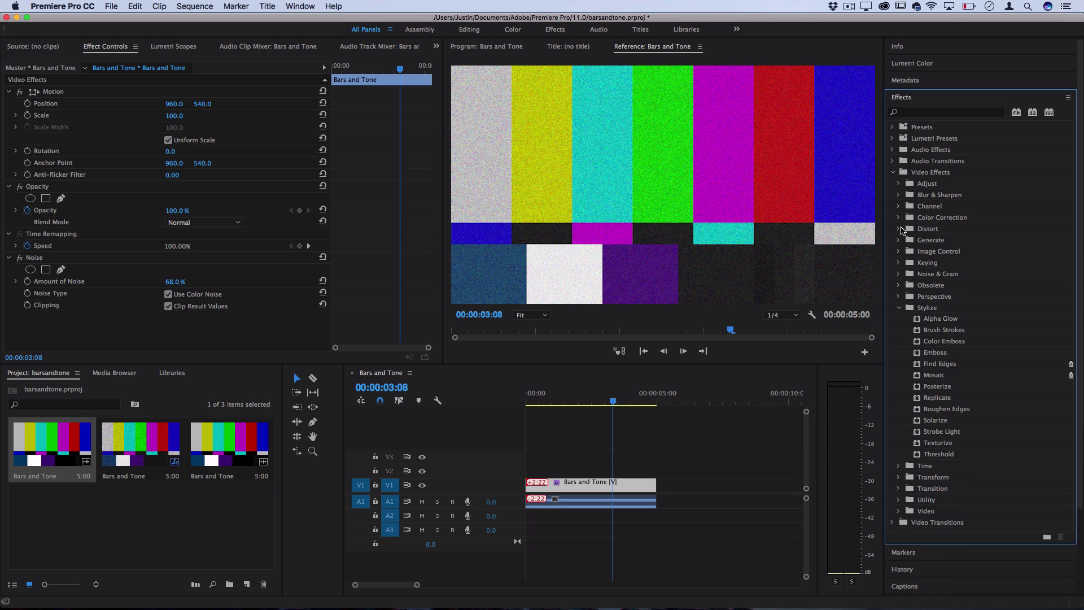
click(900, 229)
drag(938, 363, 639, 486)
scroll(198, 314, down, 2)
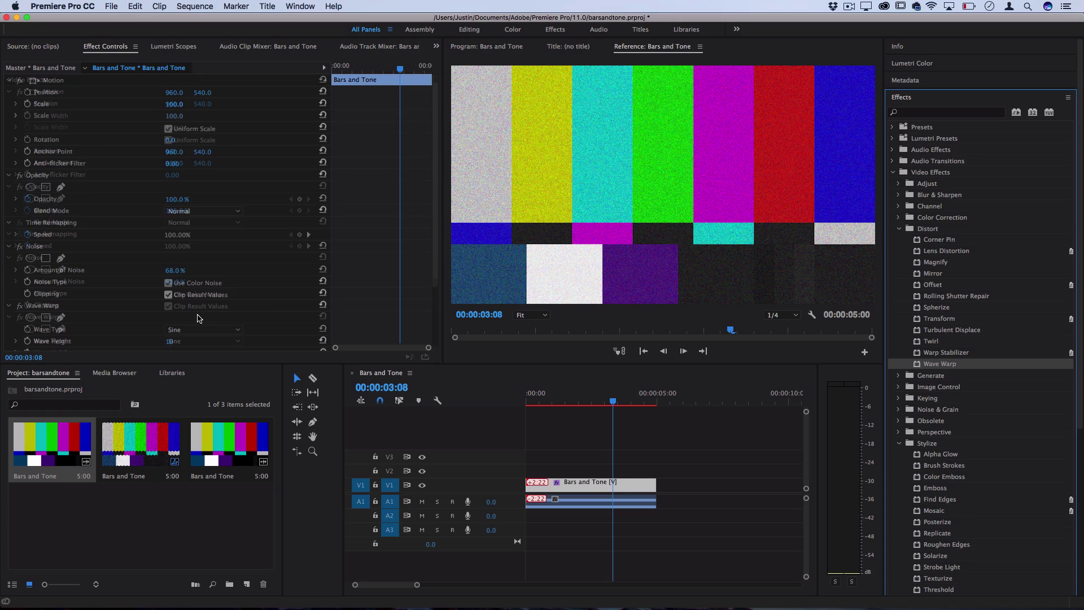
scroll(197, 314, down, 2)
Set Wave Warp to Noise type, height 35, width 602, pinning All Edges, then preview playback
drag(169, 330, 205, 330)
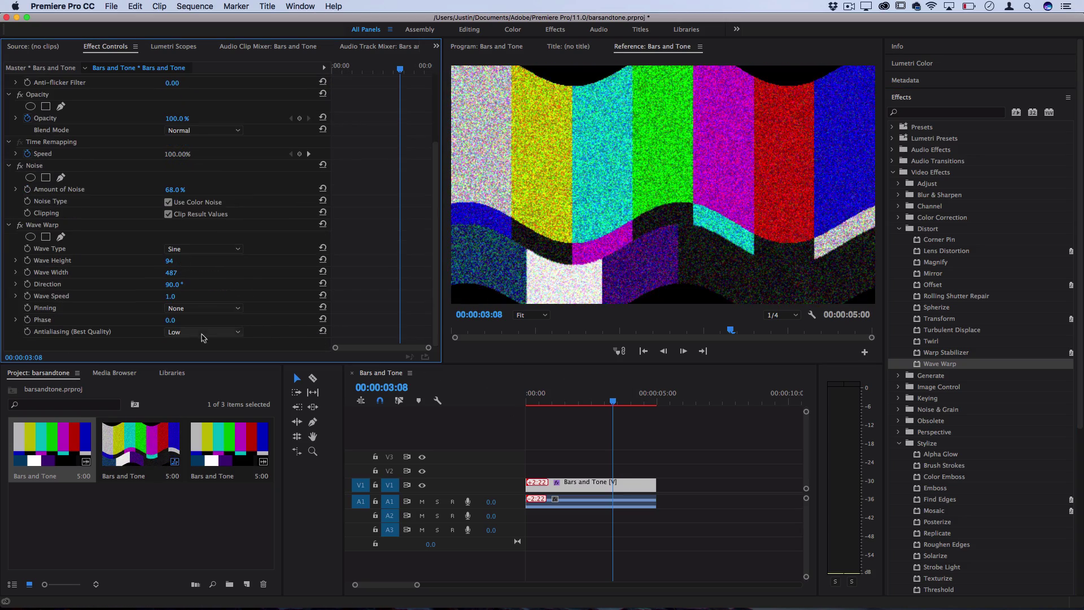
click(203, 307)
click(194, 329)
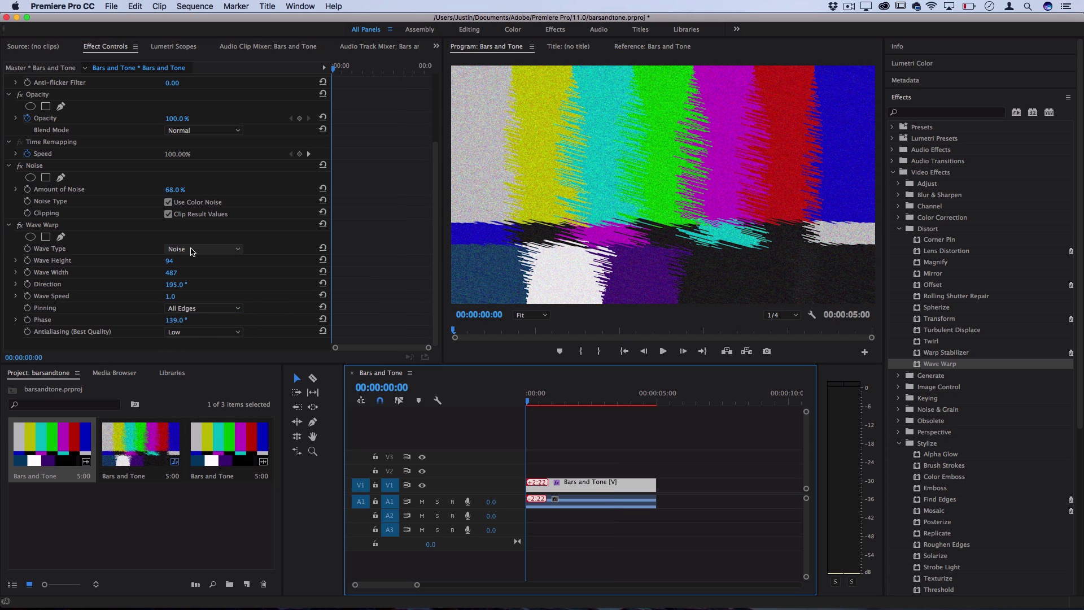
click(191, 249)
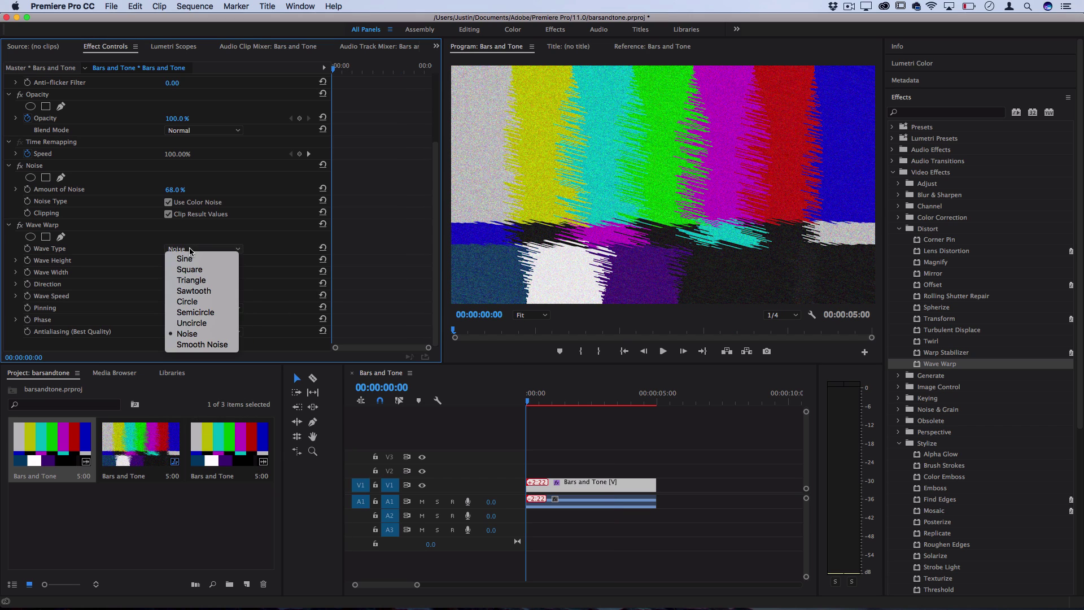
click(192, 338)
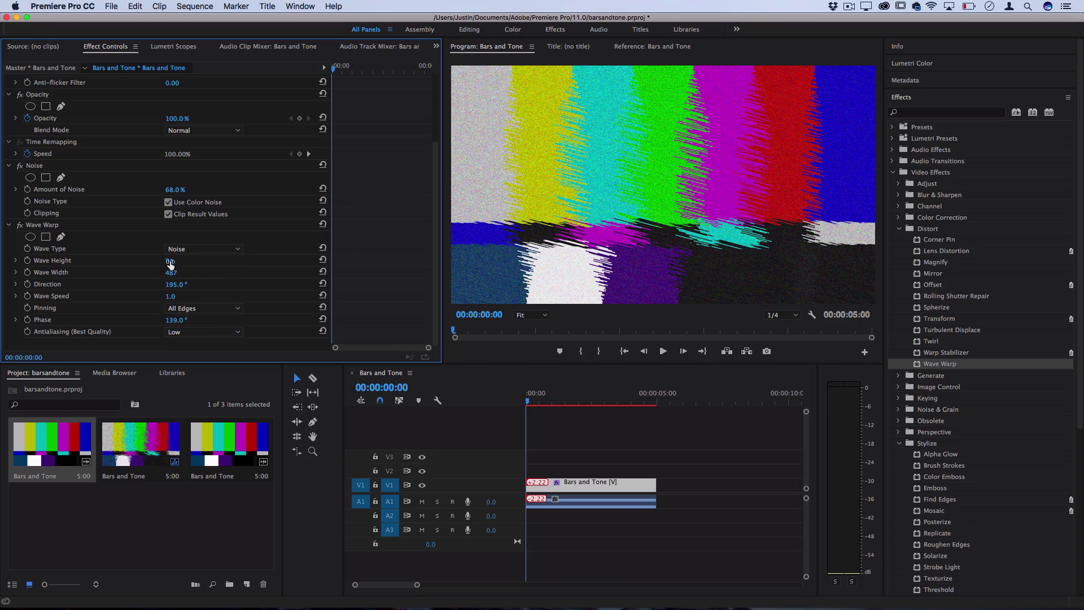
drag(177, 273, 179, 273)
key(space)
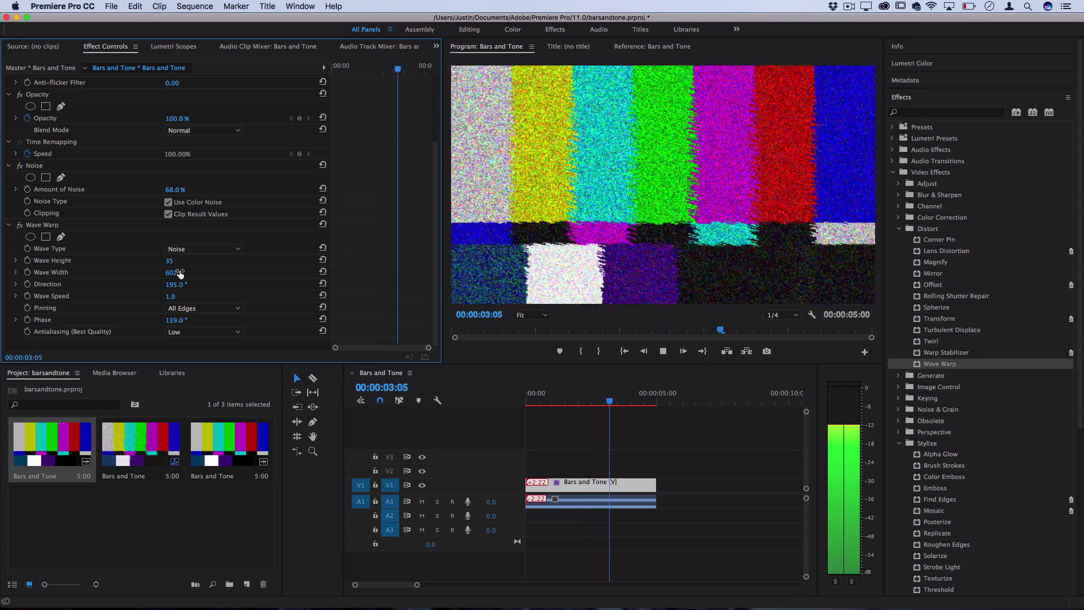
click(593, 480)
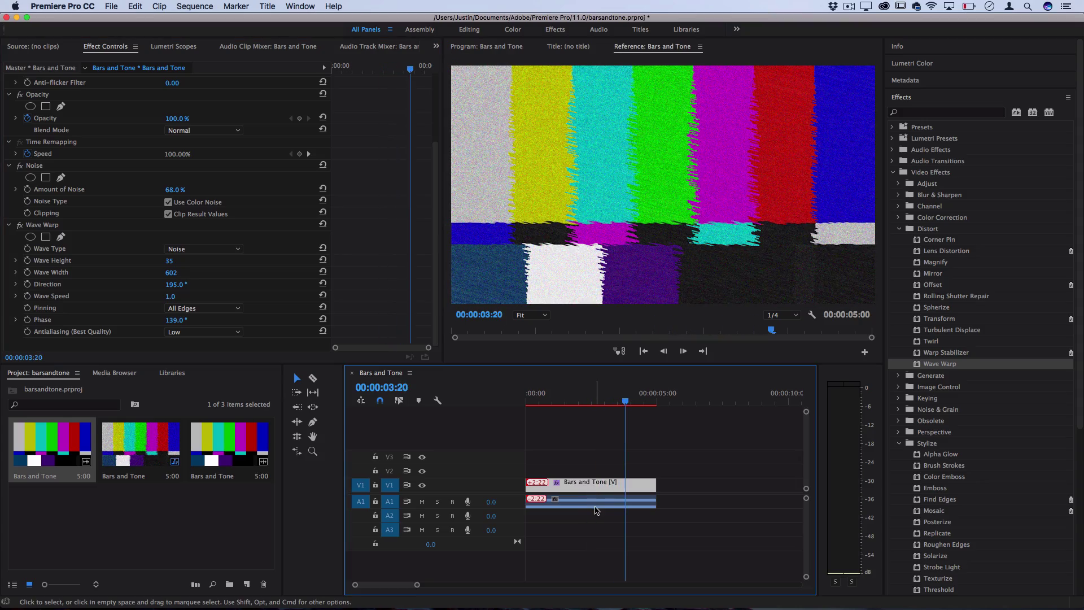
click(595, 503)
click(589, 487)
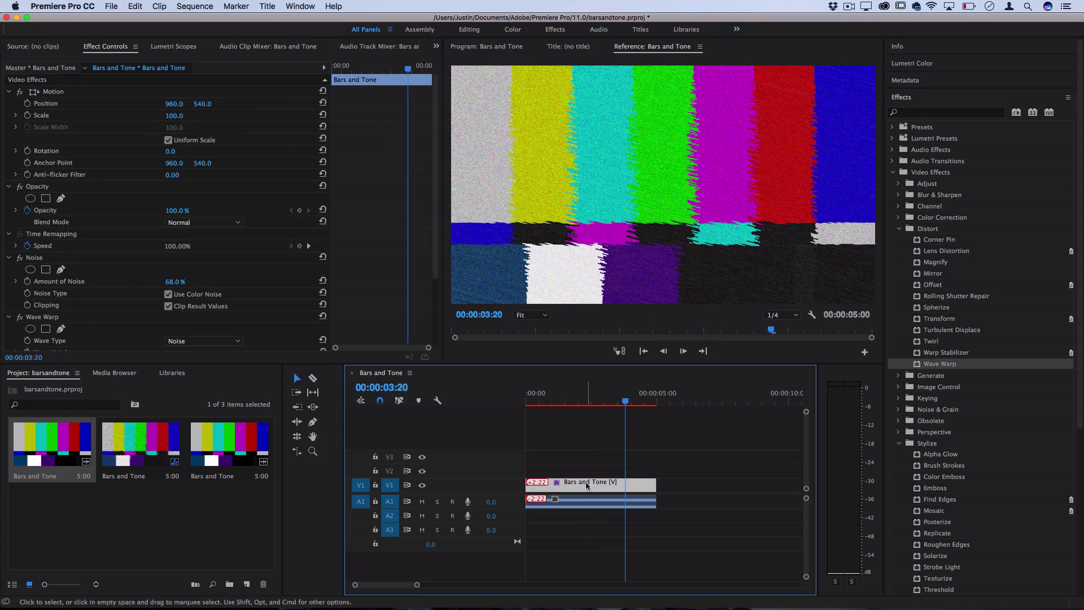
drag(588, 486, 598, 469)
key(Delete)
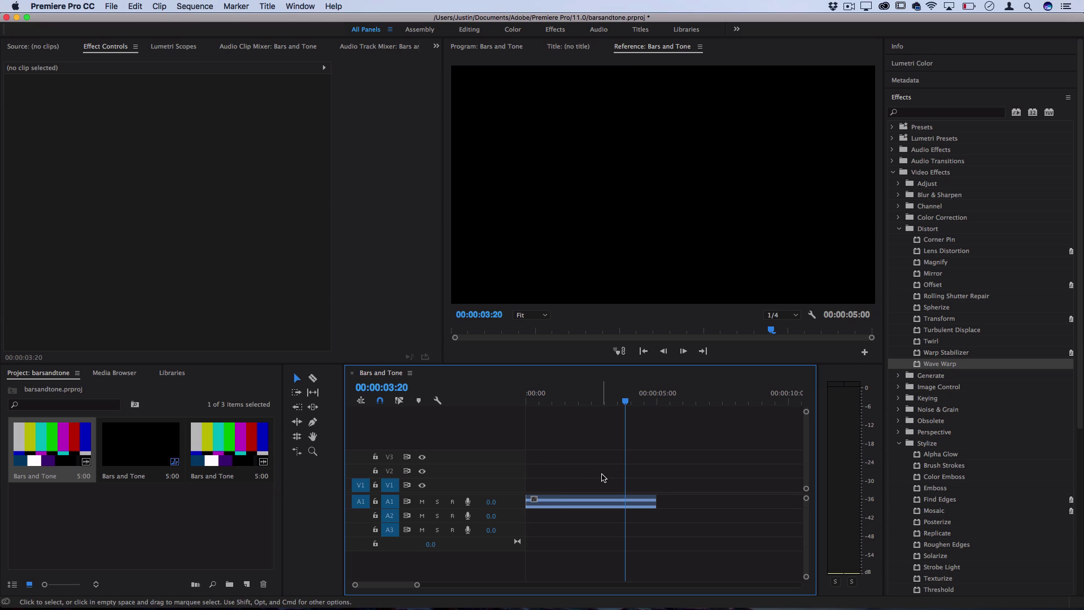
key(super+z)
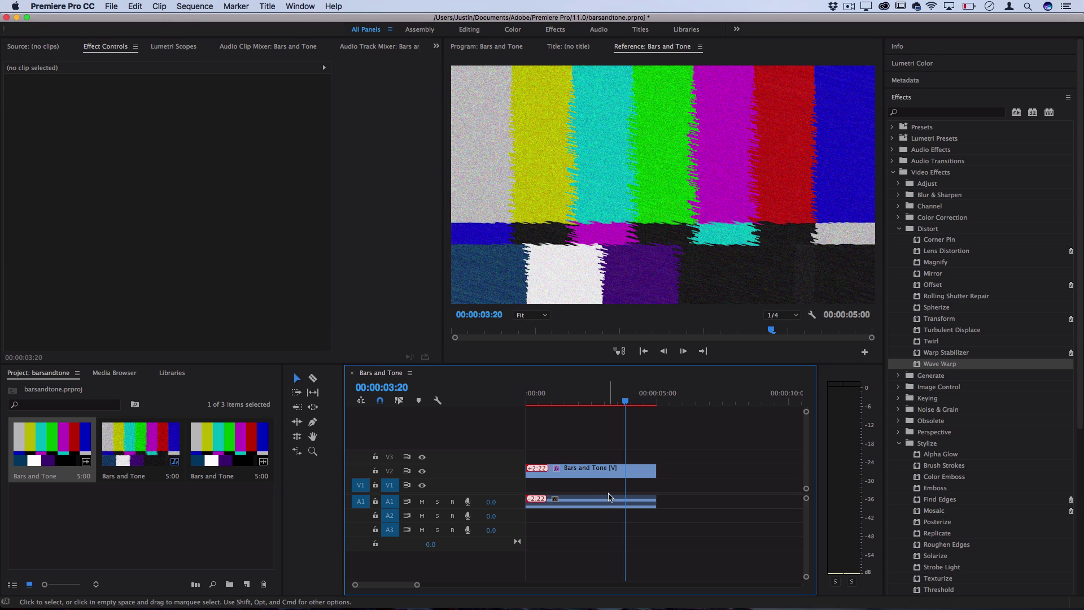
click(604, 502)
key(Delete)
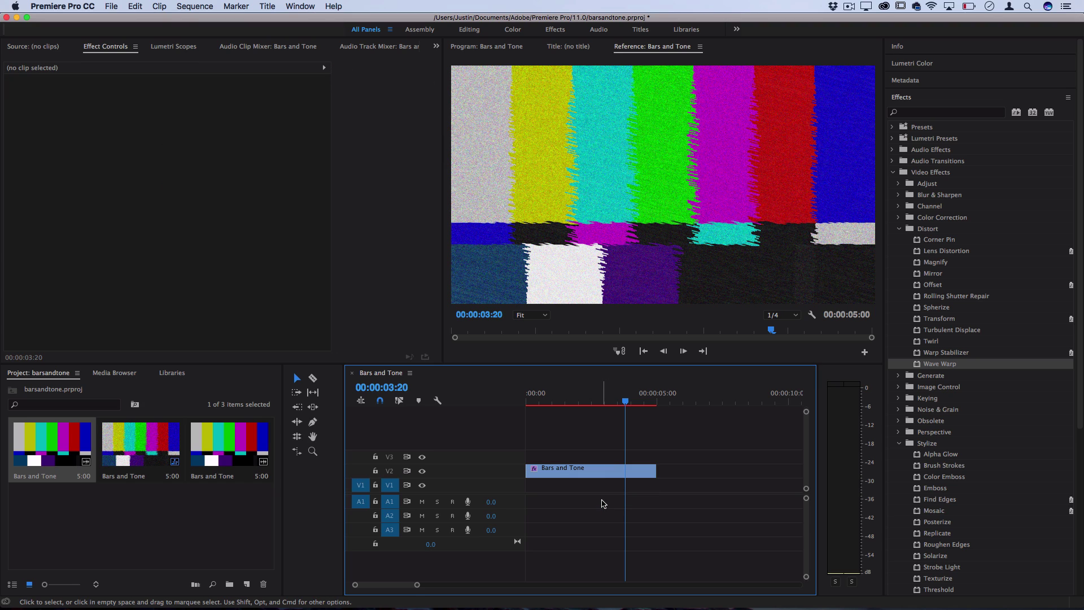
key(super+z)
key(super+z)
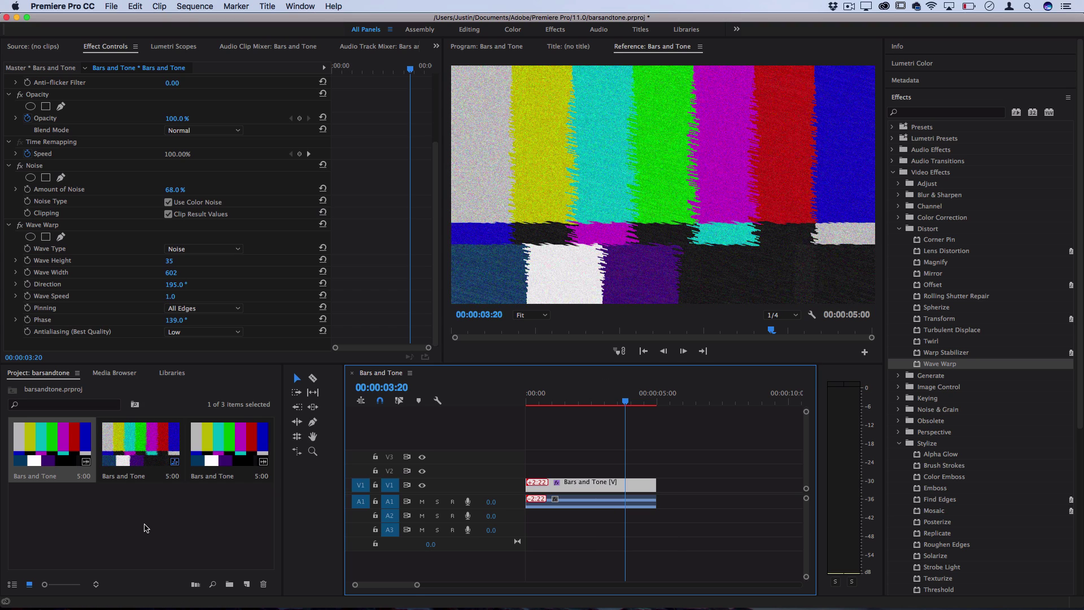